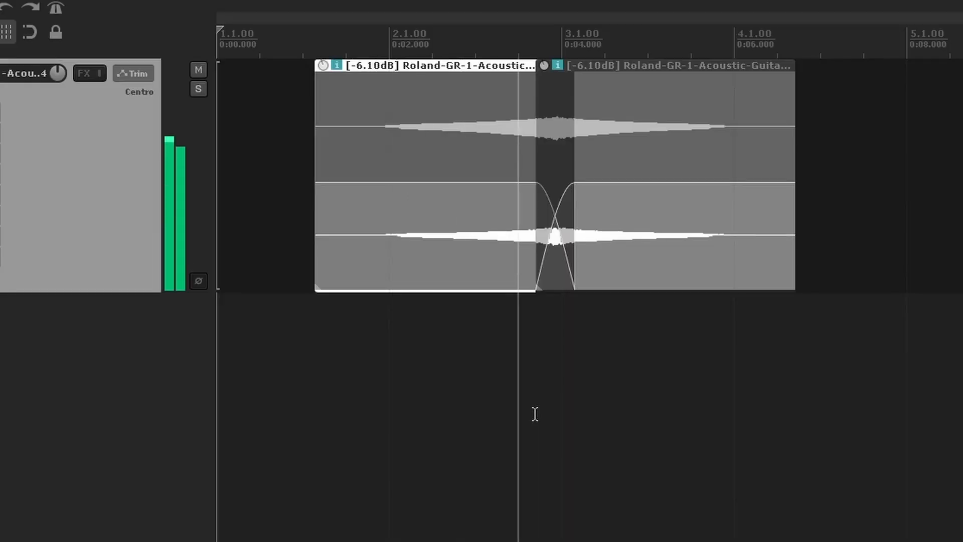
Step: Trim the silent start and end of the crossfaded guitar items and render the track to a new stem track
key("space")
left_click_drag(317, 243, 391, 251)
left_click_drag(789, 250, 773, 253)
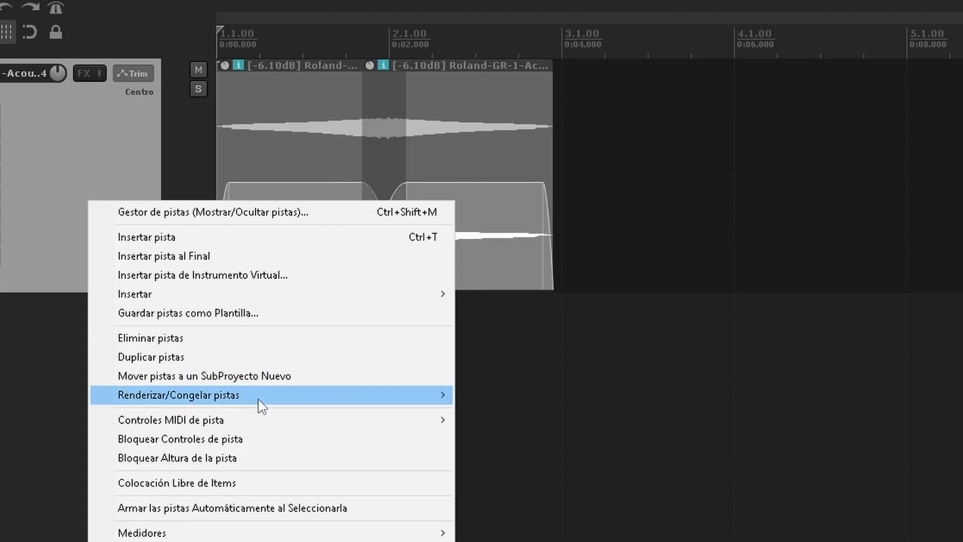
mouse_move(260, 404)
left_click(693, 527)
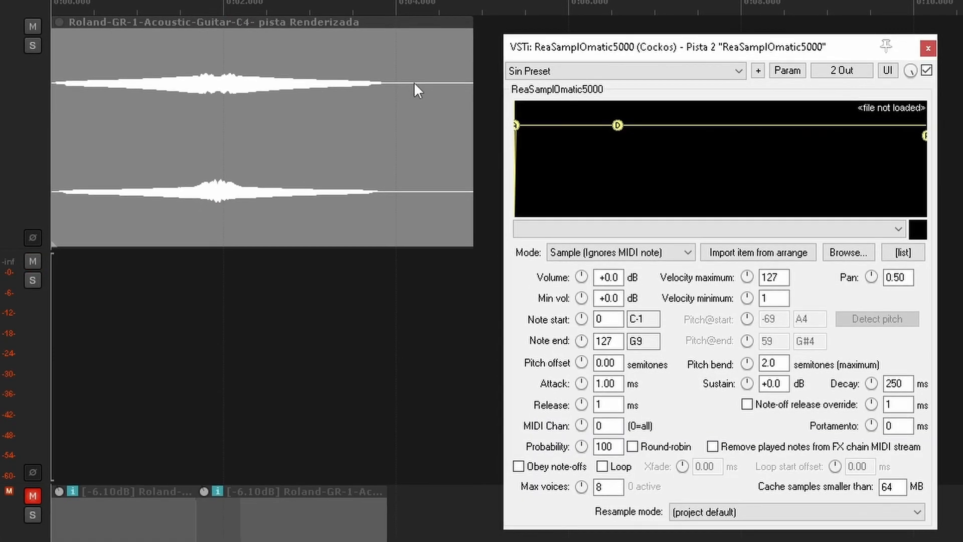
Step: Import the rendered guitar item into ReaSamplOmatic5000 and set its mode to Note (Semitone shifted)
left_click(414, 82)
left_click(746, 251)
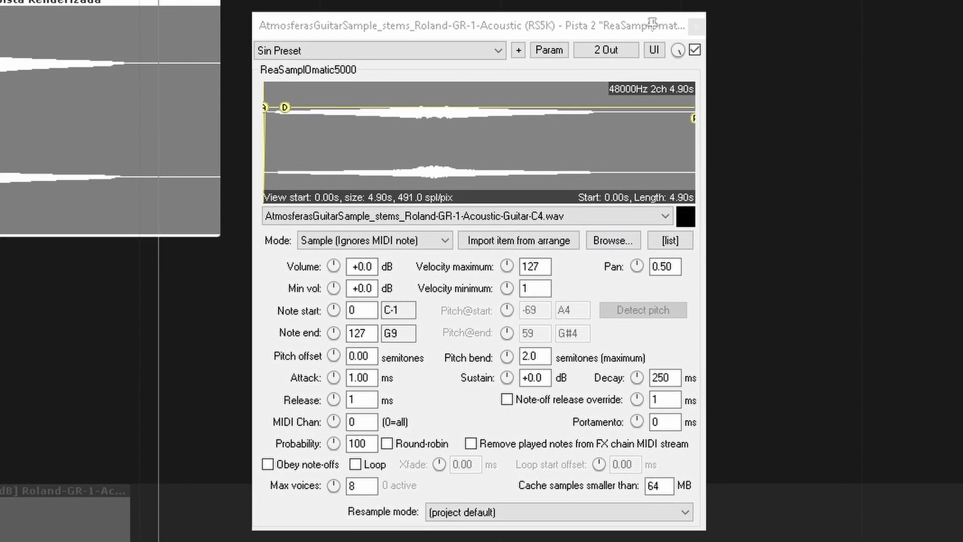
left_click(393, 241)
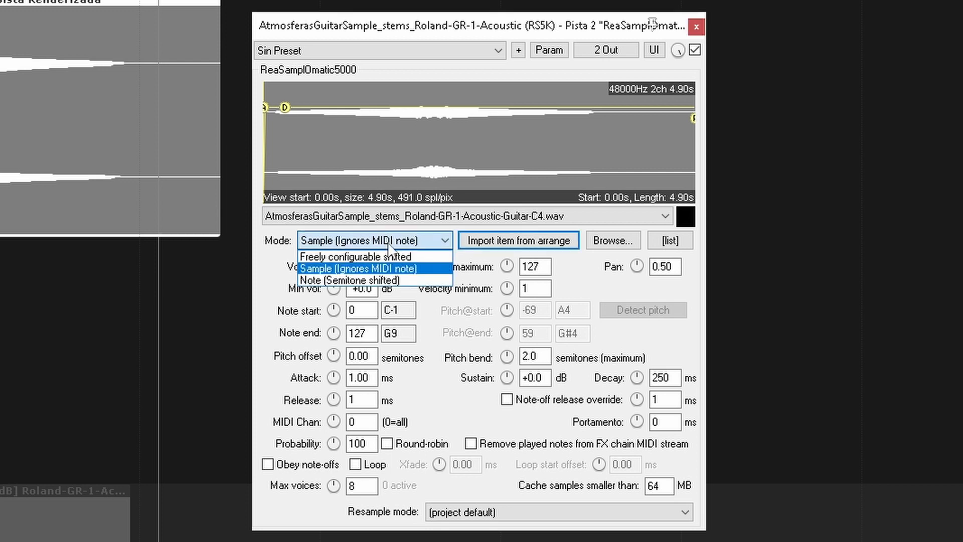
left_click(390, 280)
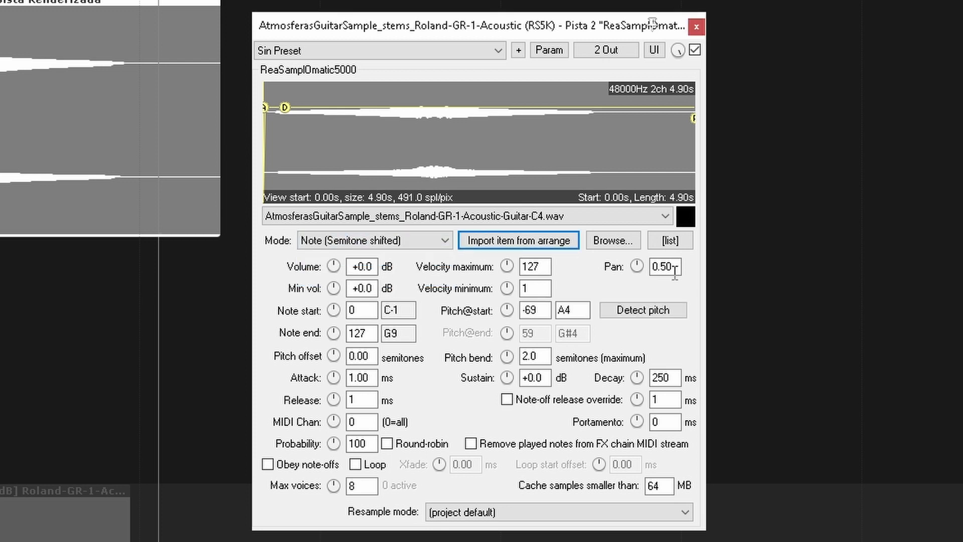
Step: Set the sample's start pitch to -48 (C3) and enable Obey note-offs and Loop
left_click(680, 316)
left_click(372, 465)
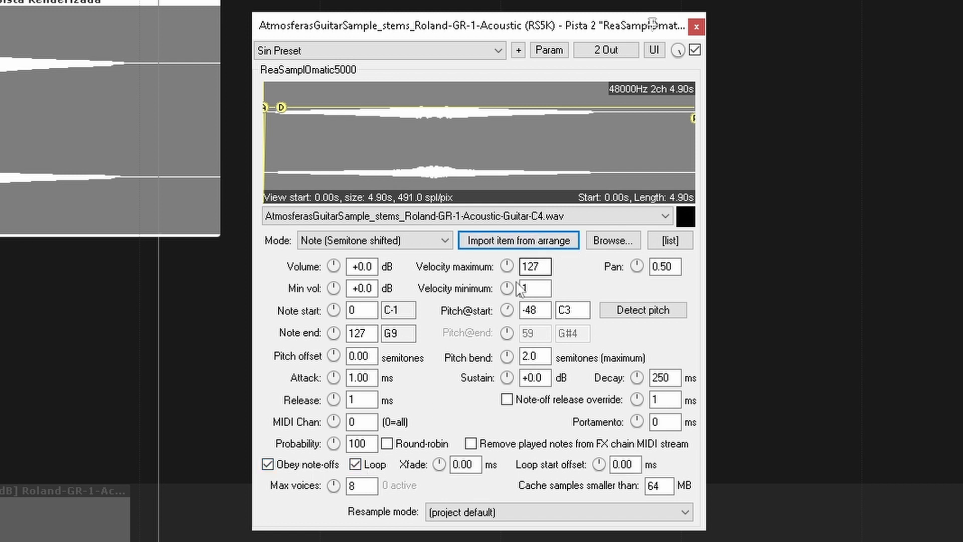
Step: Set the loop crossfade to 1000 ms, shorten the sample to 3.44 s and set the loop start offset to about 2219 ms
left_click_drag(439, 464, 595, 164)
left_click_drag(693, 145, 588, 141)
left_click_drag(599, 465, 599, 431)
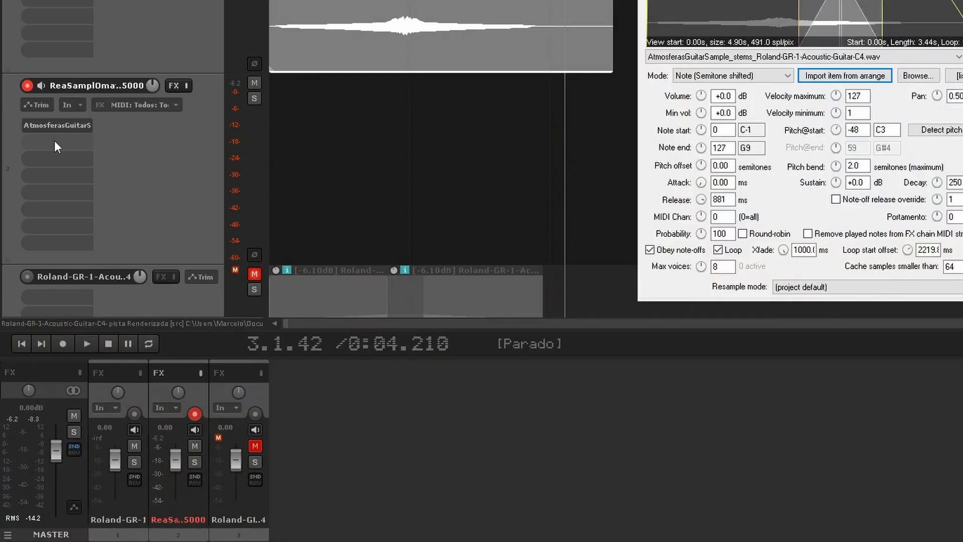
Step: Insert the Klanghelm DC1A3 compressor after the sampler on the ReaSamplOmatic5000 track
right_click(54, 140)
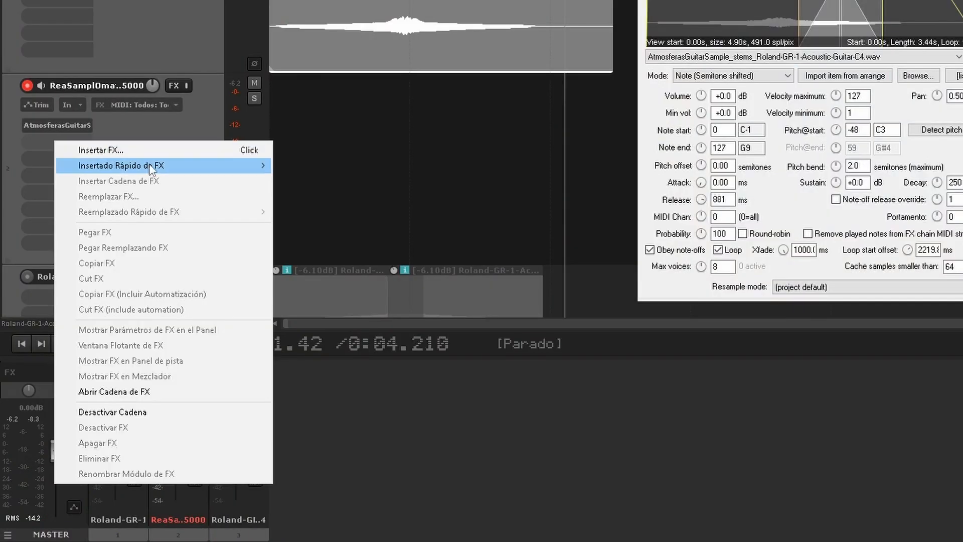
mouse_move(168, 165)
mouse_move(386, 200)
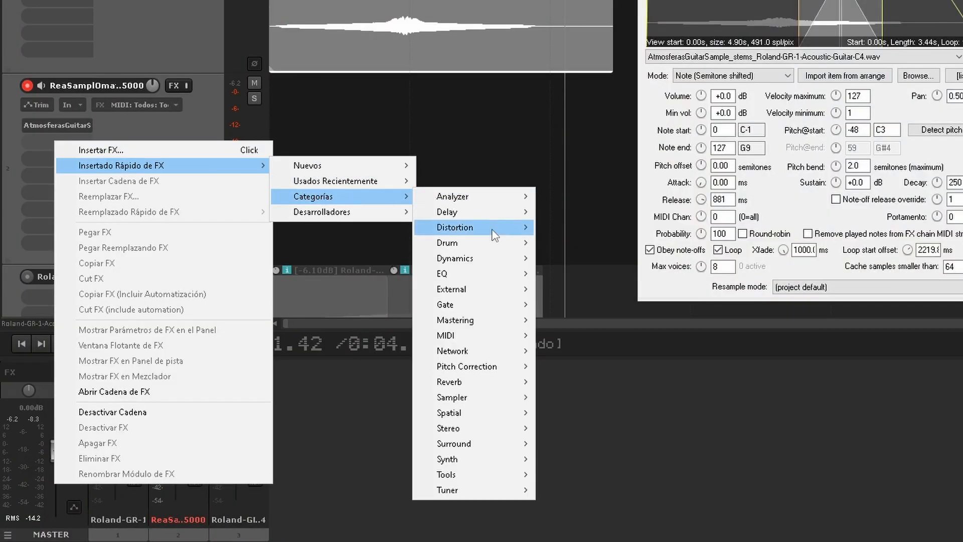
mouse_move(496, 256)
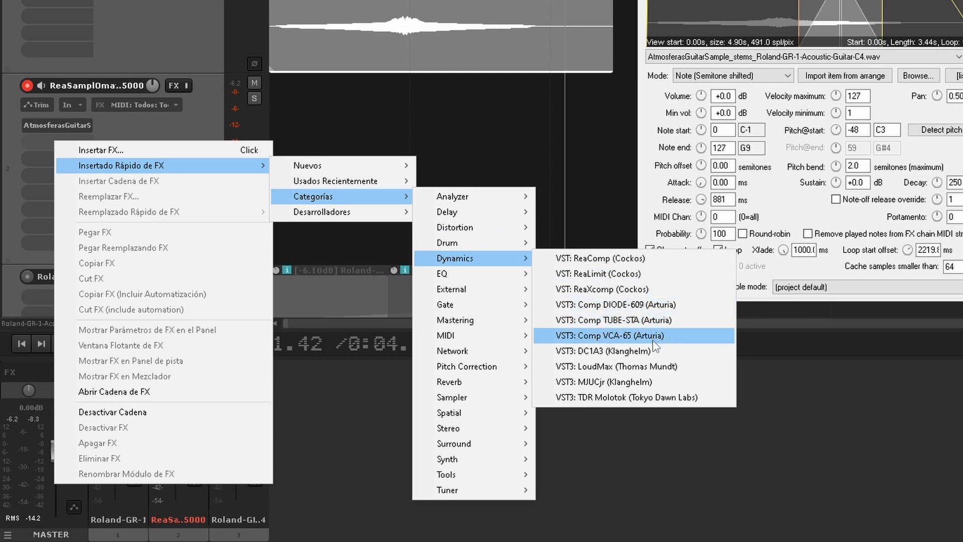
left_click(603, 350)
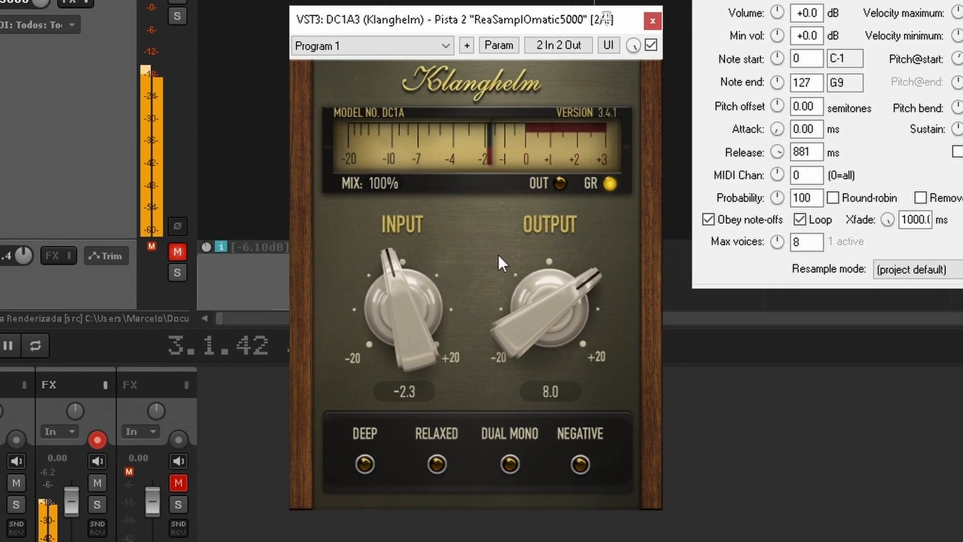
Step: Set the DC1A3 compressor's input to 4.3 and its output to 8.2
left_click_drag(541, 331, 558, 434)
left_click_drag(531, 320, 529, 290)
left_click_drag(372, 303, 371, 258)
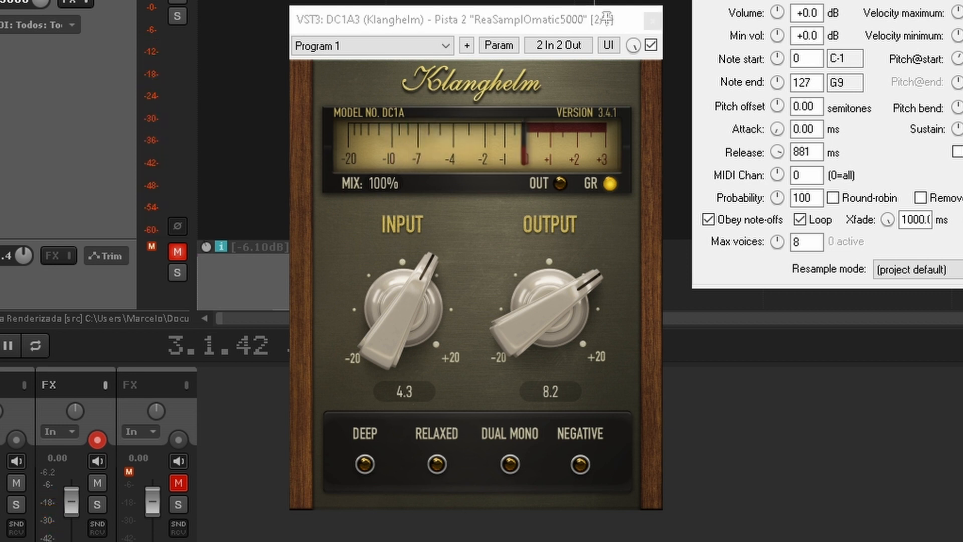
Step: Add the Softube Saturation Knob after the compressor, adjust its saturation and lower its output to match the input level
right_click(2, 102)
mouse_move(55, 132)
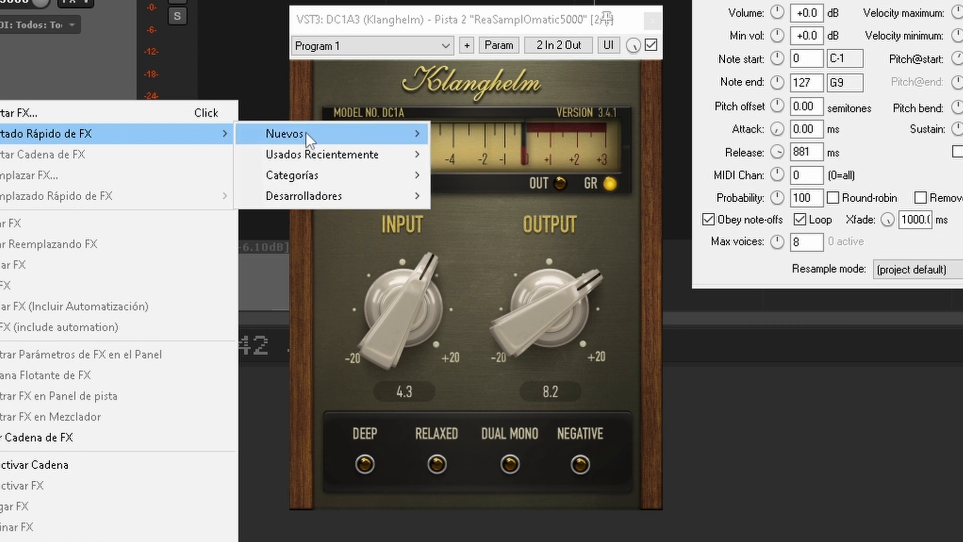
mouse_move(327, 173)
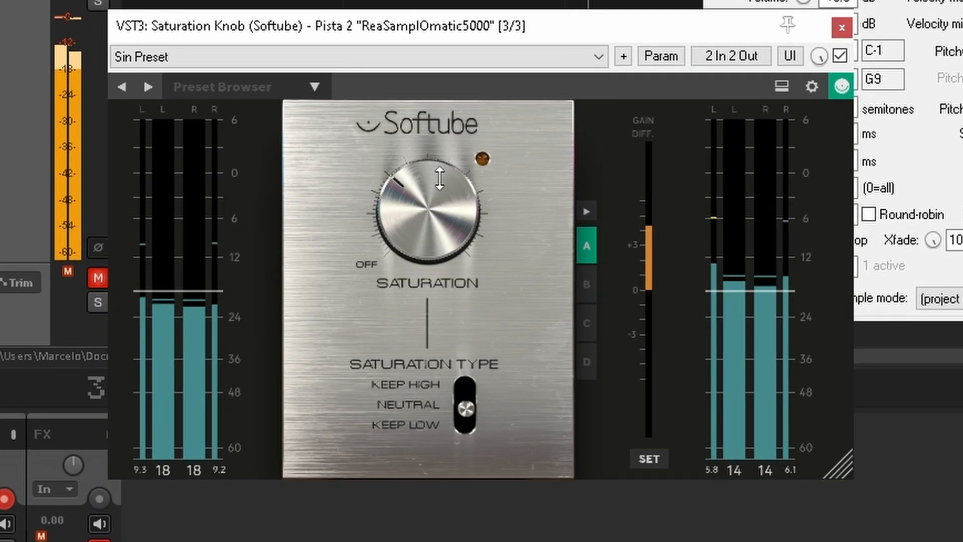
left_click_drag(739, 291, 746, 336)
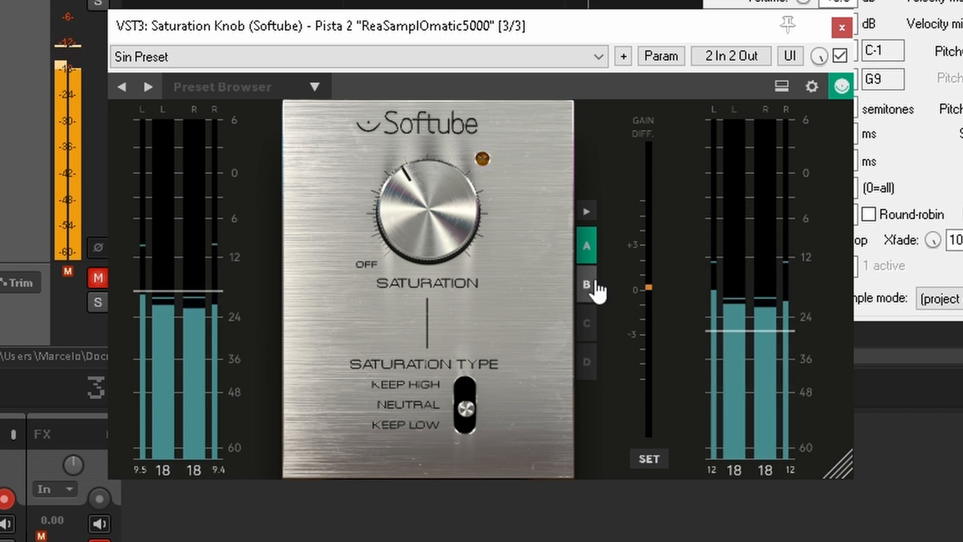
left_click_drag(451, 219, 450, 230)
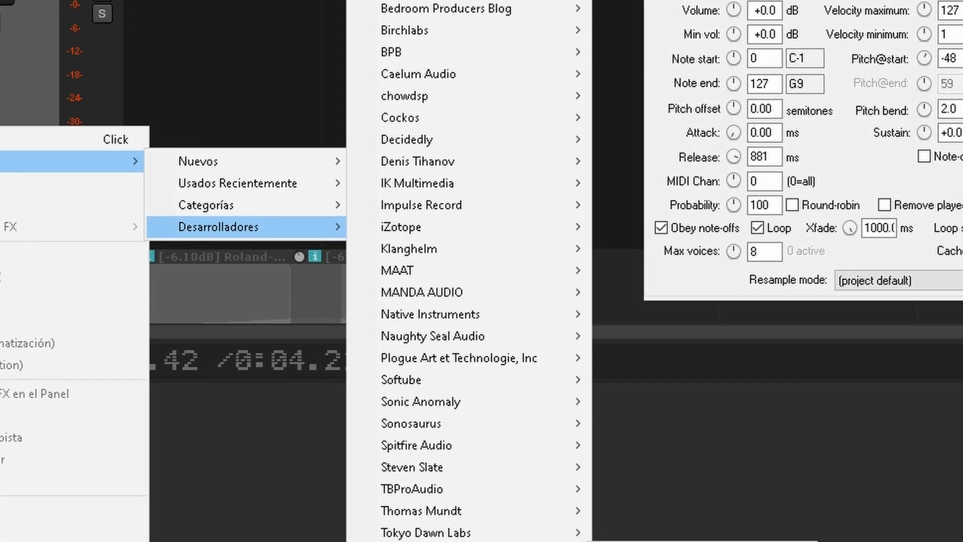
Step: Add ValhallaSupermassive to the end of the effects chain and set its mode to Sagittarius
mouse_move(401, 523)
left_click(617, 523)
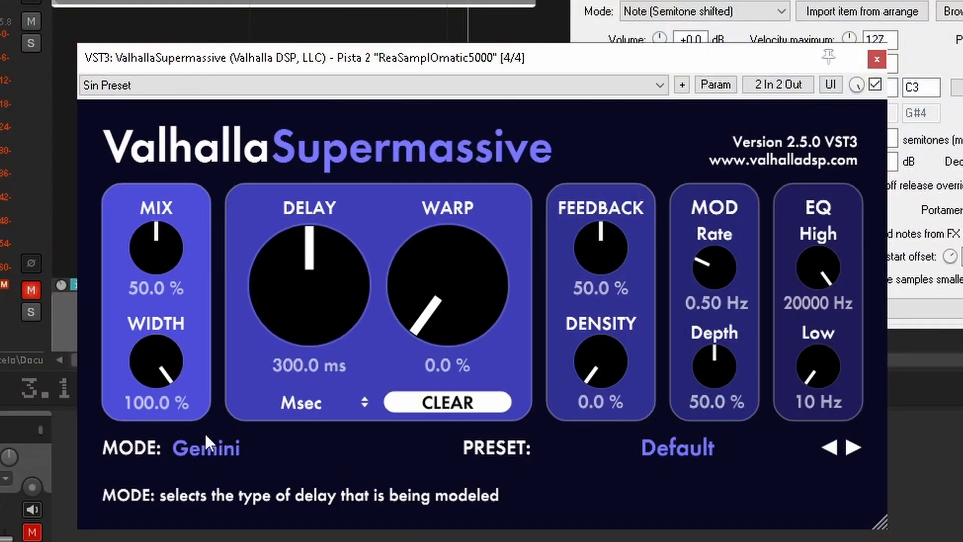
left_click(209, 446)
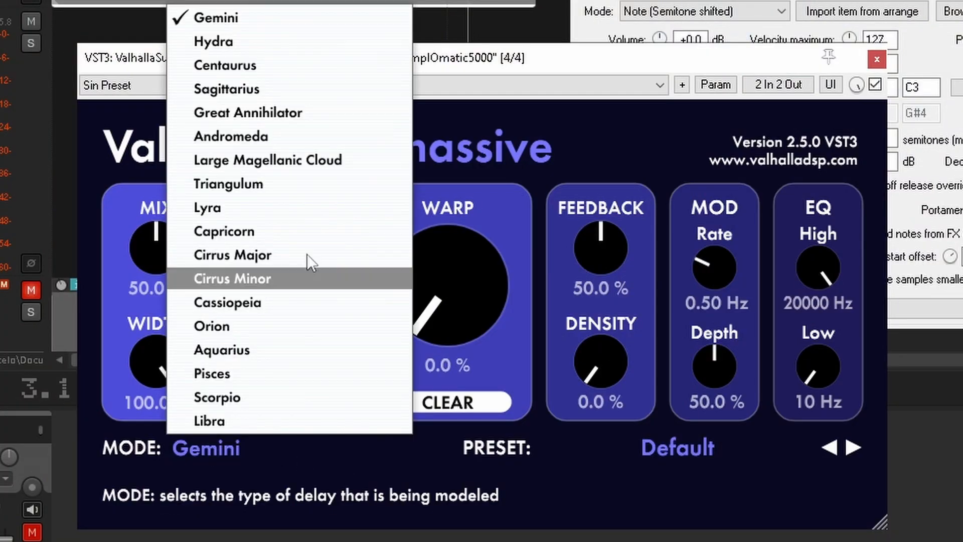
left_click(251, 88)
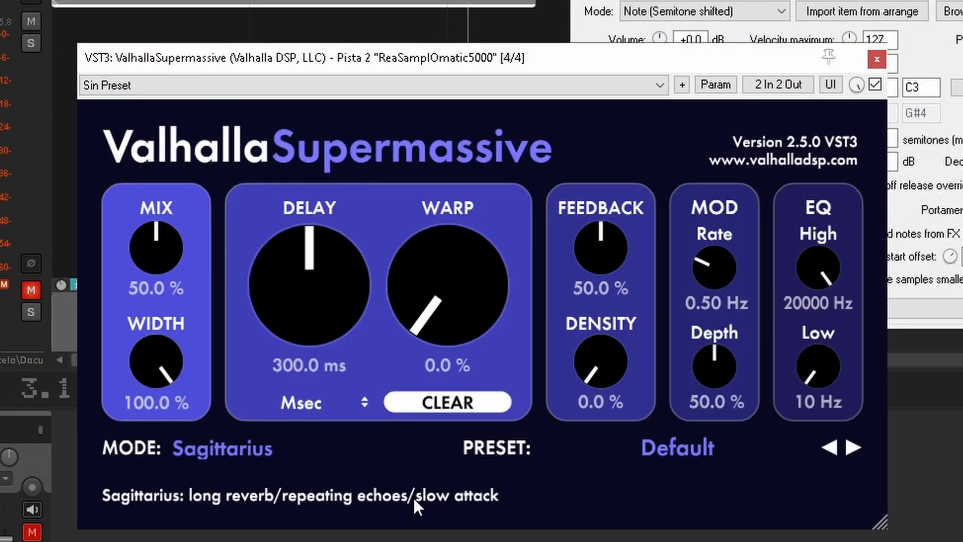
Step: Set Supermassive's delay to 249.6 ms, warp to 66.4%, feedback to 82.8% and density to 71.6%, and raise the mix
mouse_move(318, 272)
left_mouse_down()
mouse_move(314, 251)
mouse_move(313, 264)
left_mouse_up()
left_click_drag(440, 281, 443, 112)
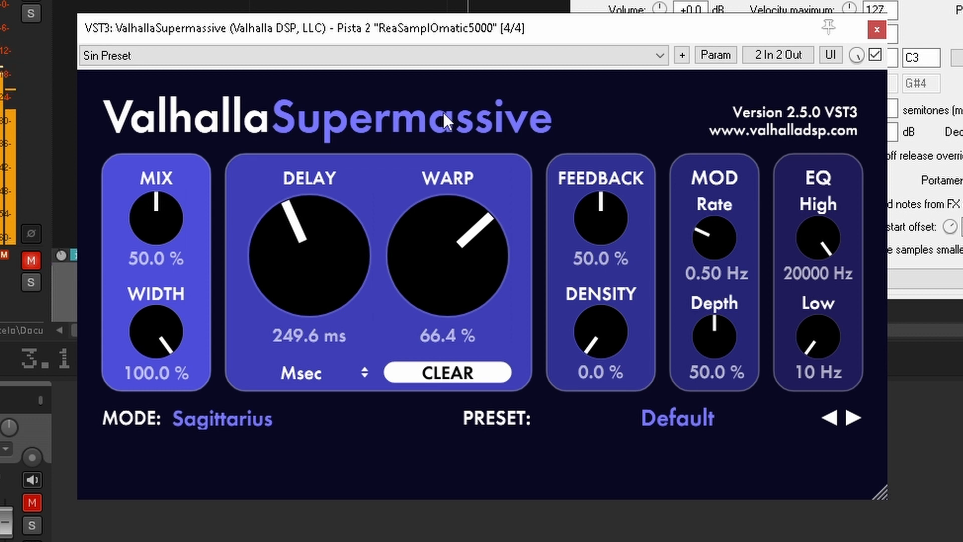
left_click_drag(618, 233, 615, 143)
left_click_drag(594, 333, 614, 157)
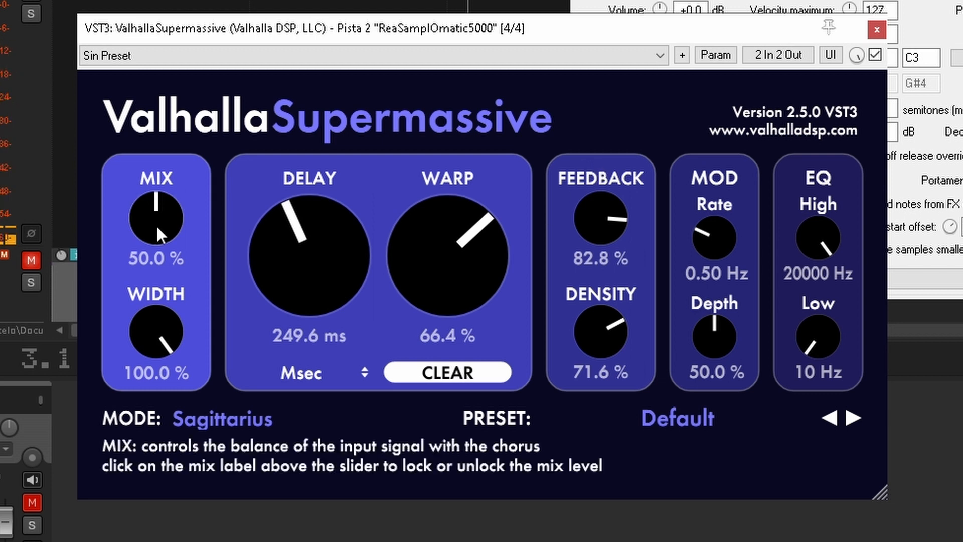
left_click_drag(156, 224, 155, 139)
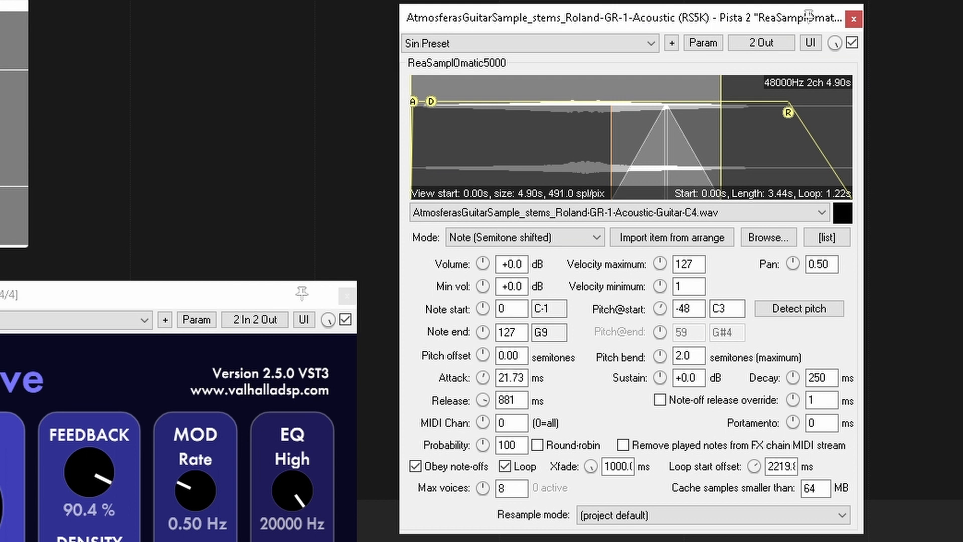
Step: Set the sampler's attack and release to 2000 ms each
left_click_drag(482, 378, 483, 326)
left_click_drag(482, 400, 481, 386)
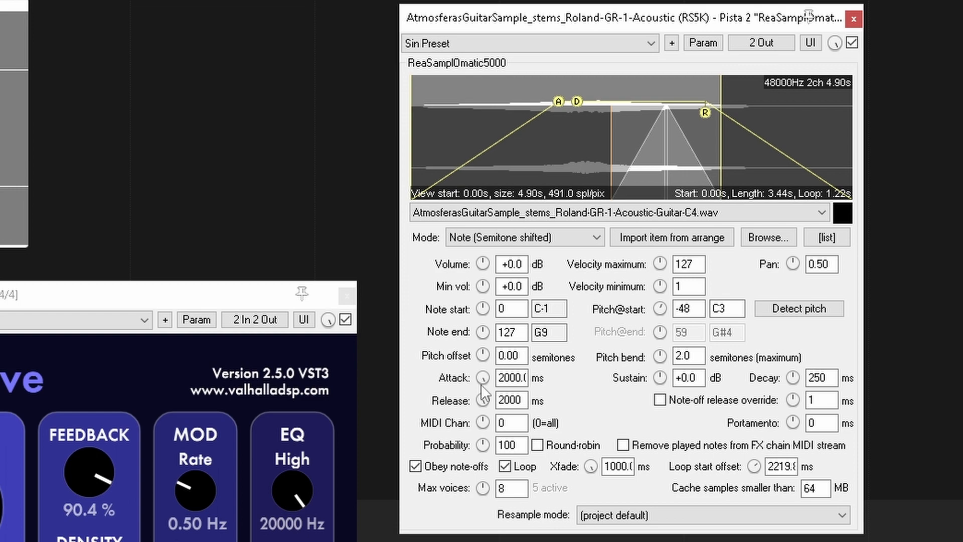
left_click_drag(481, 395, 482, 387)
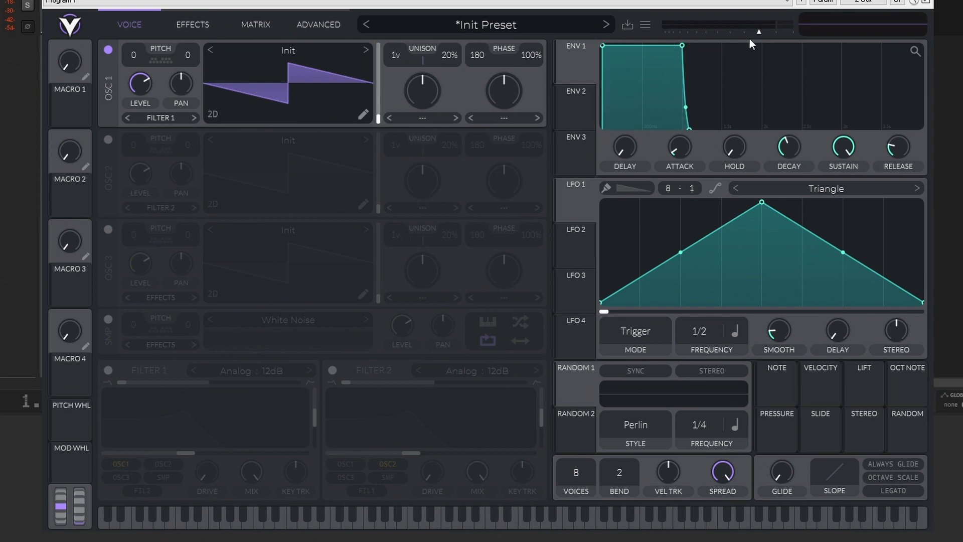
Step: In the Vital synth, lower the master volume slightly and load the Post Modern Pulse wavetable into oscillator 1
left_click_drag(759, 30, 742, 34)
left_click(307, 50)
left_click(687, 258)
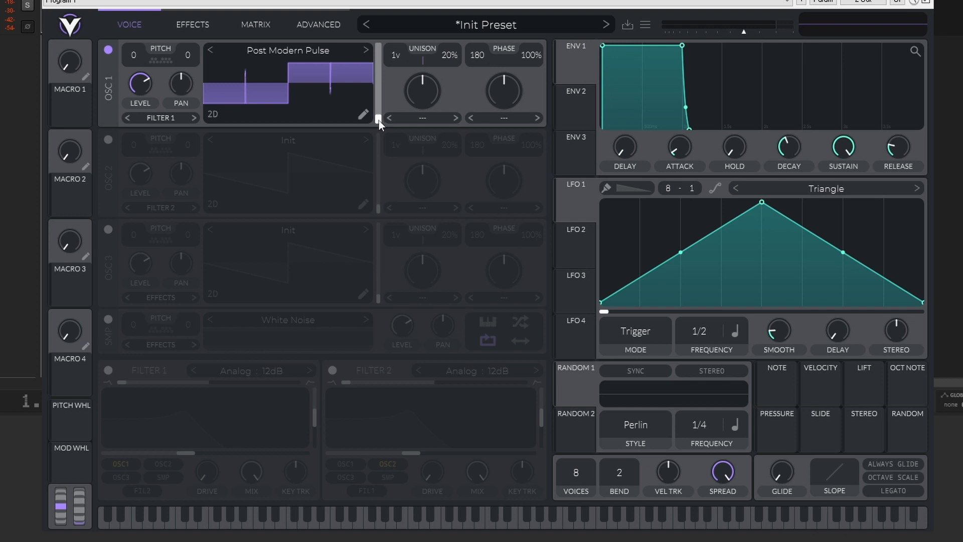
Step: Audition oscillator 1's wavetable frames, return to the first frame, and set unison to 7 voices with 12% detune
left_click_drag(379, 121, 378, 83)
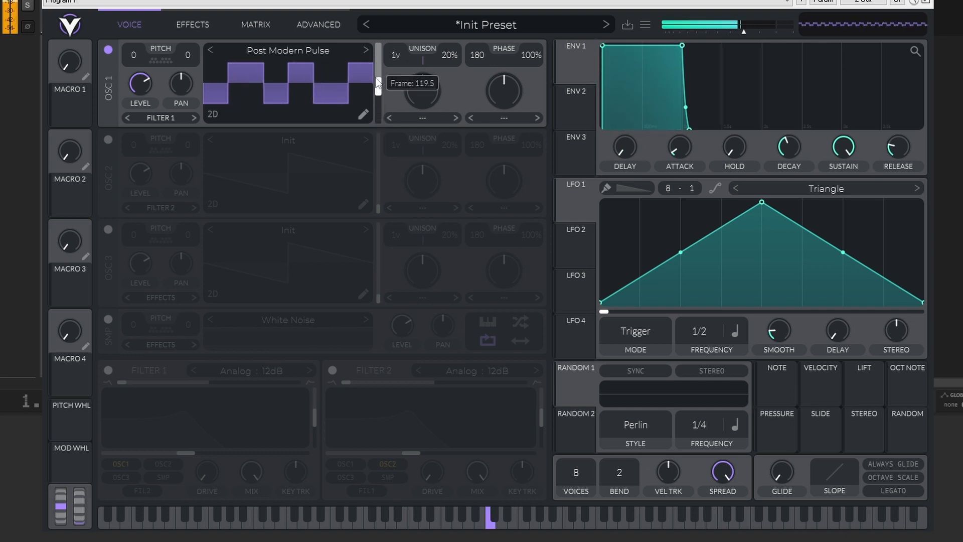
left_click_drag(378, 47, 378, 120)
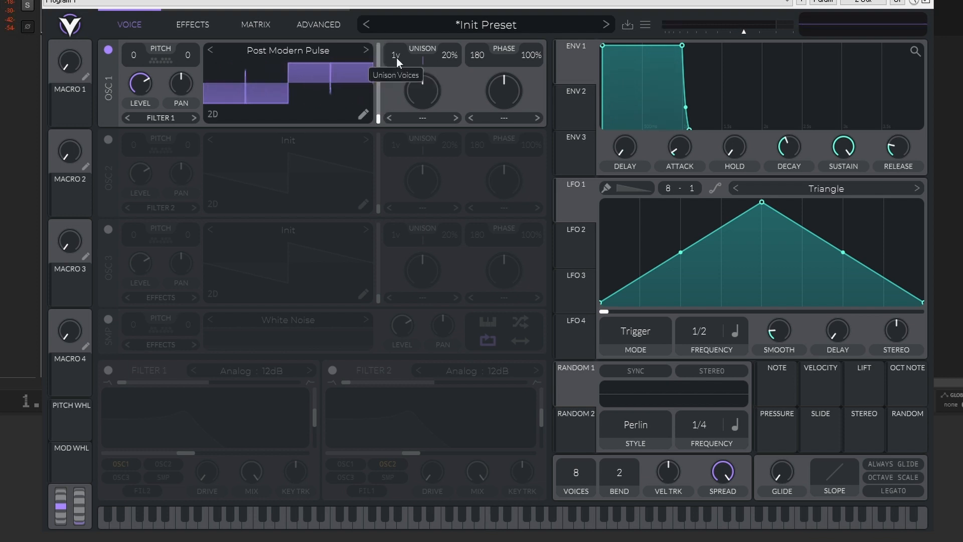
left_click_drag(399, 31, 399, 11)
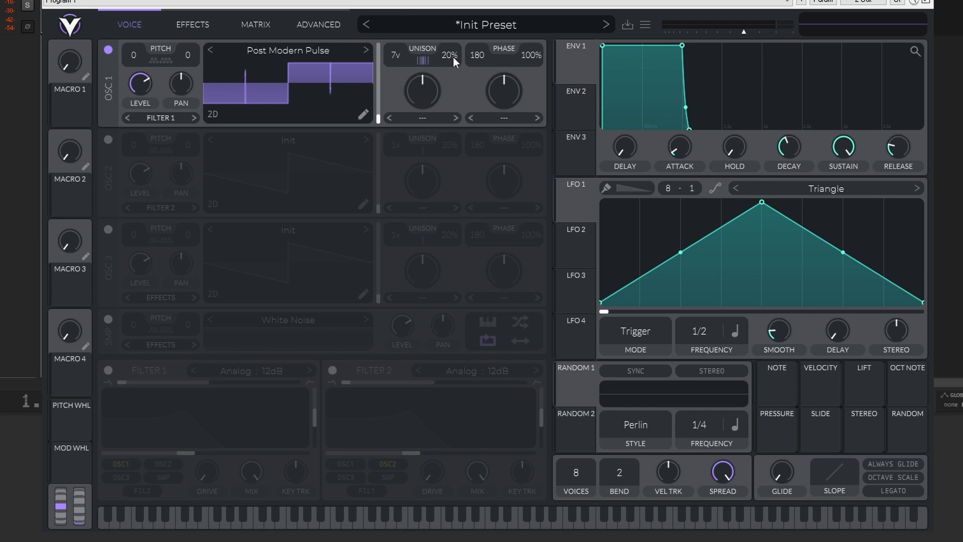
left_click_drag(452, 54, 456, 70)
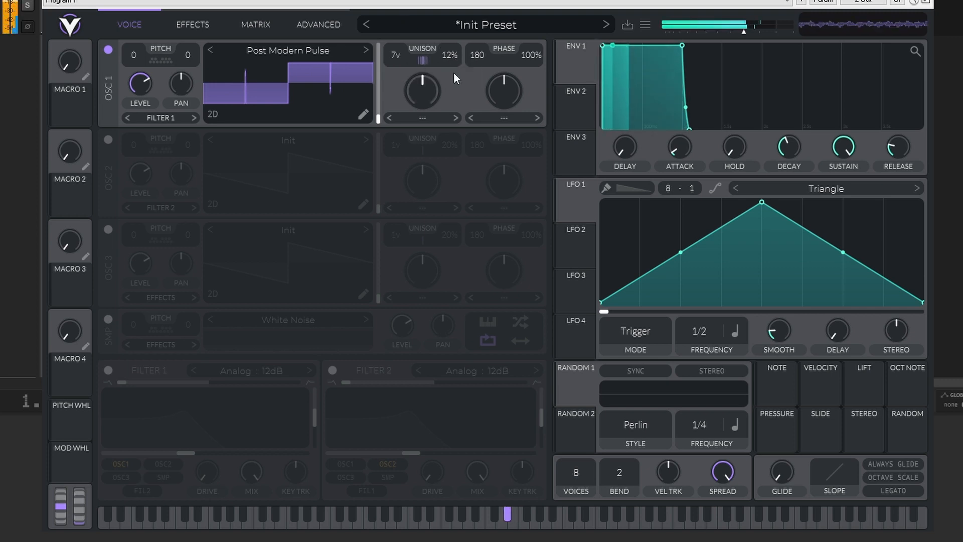
Step: Enable oscillator 2 transposed to -12 semitones and oscillator 3 transposed to 12 semitones
left_click(109, 139)
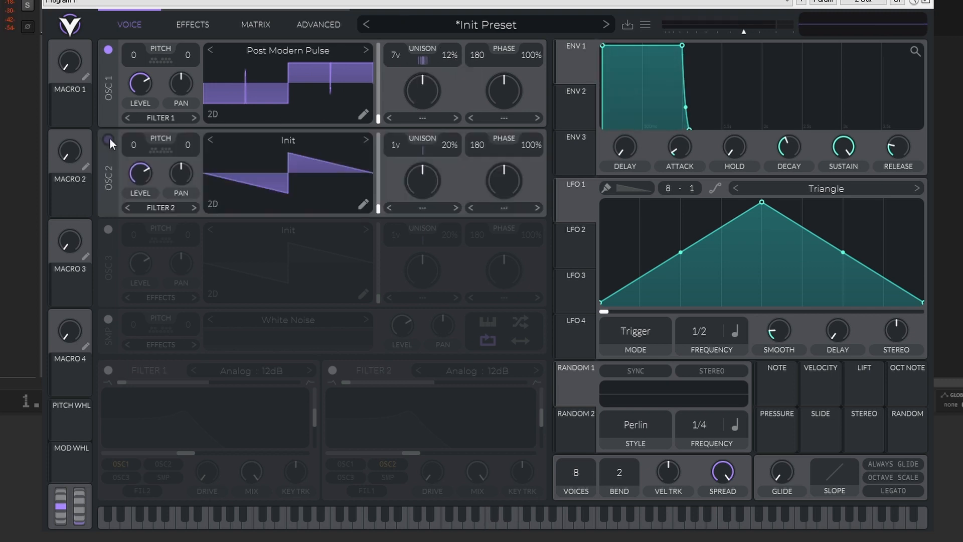
left_click_drag(138, 214, 131, 155)
left_click(108, 229)
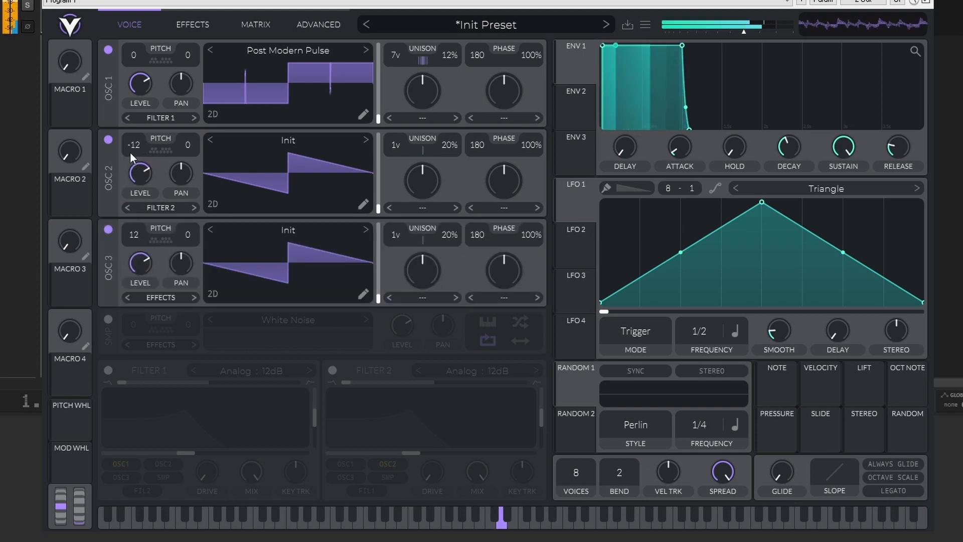
Step: Enable Filter 1, route oscillators 2 and 3 through it, and raise its cutoff slightly
left_click(108, 371)
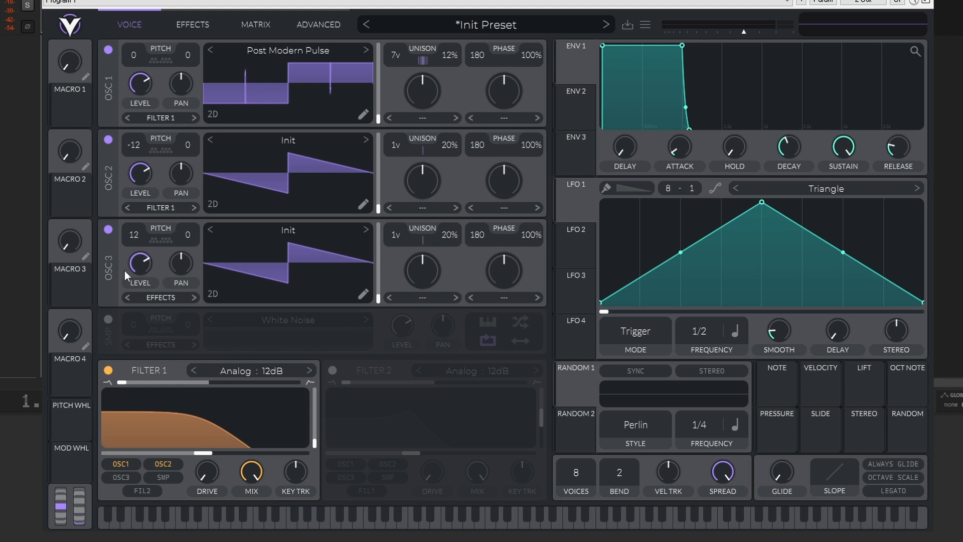
left_click(128, 297)
left_click(127, 297)
left_click_drag(198, 453, 218, 458)
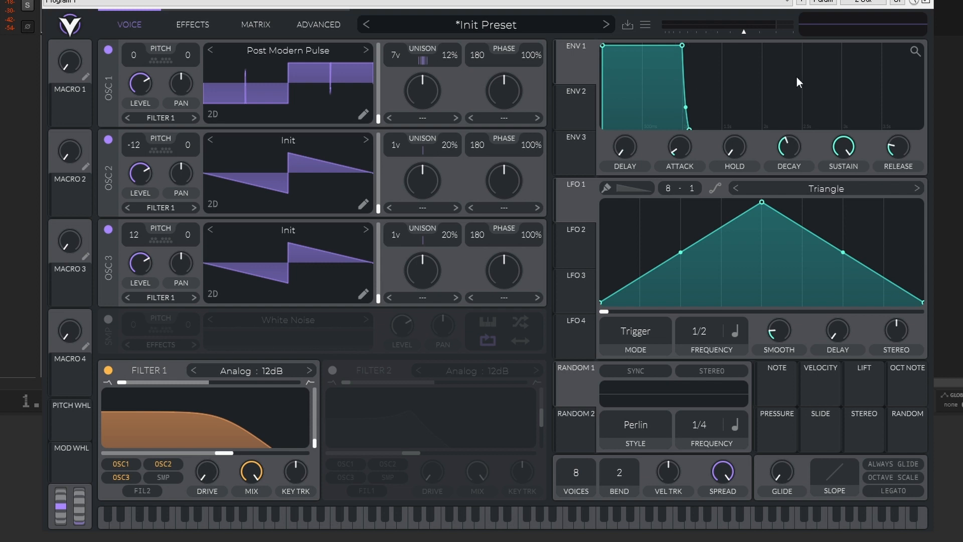
Step: Shape envelope 1 with a longer attack, decay and release and a lower sustain, and assign it to Filter 1's cutoff
left_click_drag(676, 146, 912, 56)
left_click_drag(790, 151, 856, 194)
left_click_drag(901, 152, 895, 119)
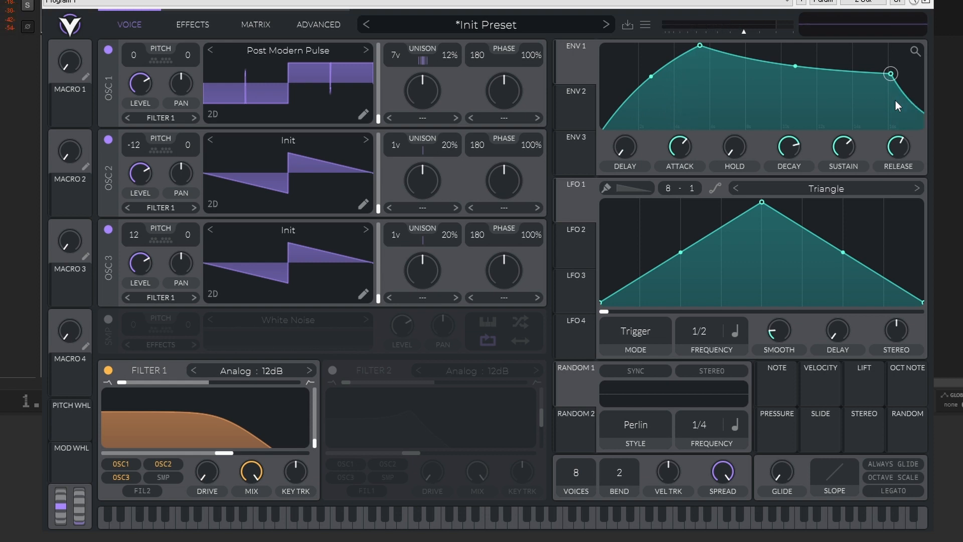
left_click_drag(579, 67, 181, 456)
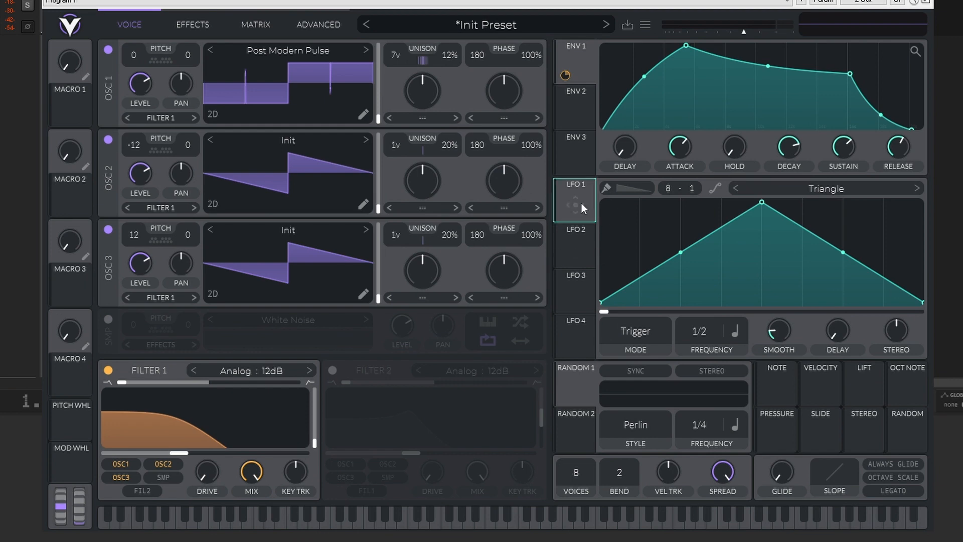
Step: Assign LFO 1 to Filter 1's cutoff with an amount of about 30 and change the LFO's shape to Sin
left_click_drag(578, 203, 190, 451)
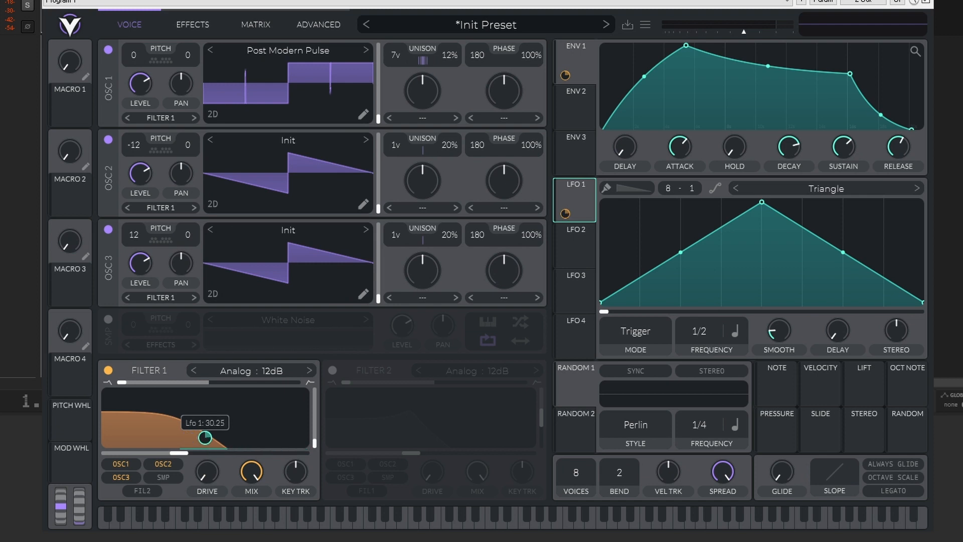
left_click(814, 188)
left_click(824, 82)
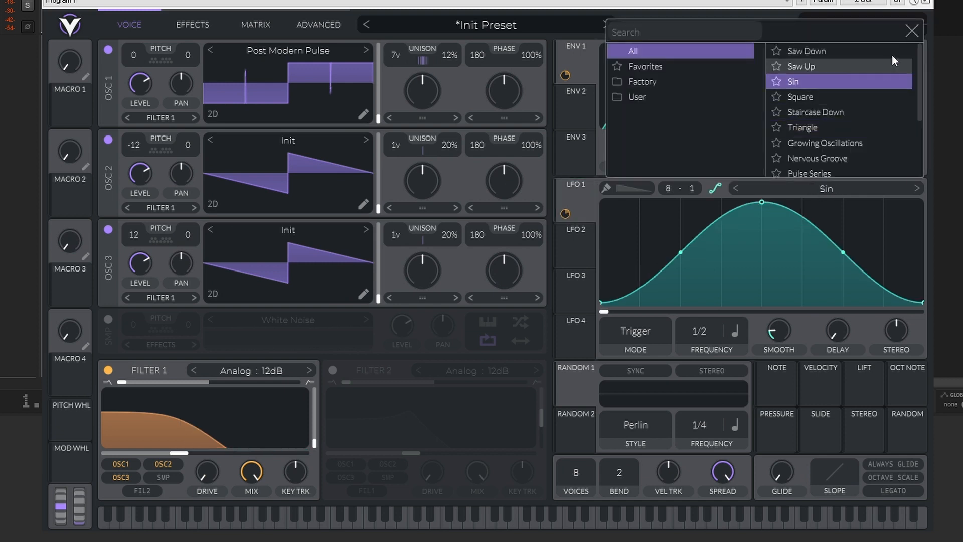
left_click(911, 31)
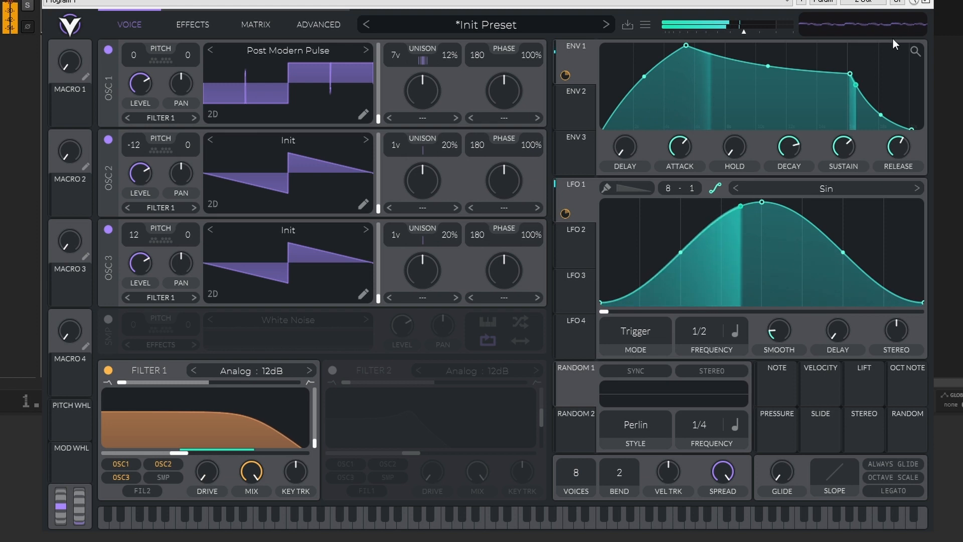
Step: Switch LFO 1's frequency to seconds and slow it to about 5.133 secs
left_click(734, 330)
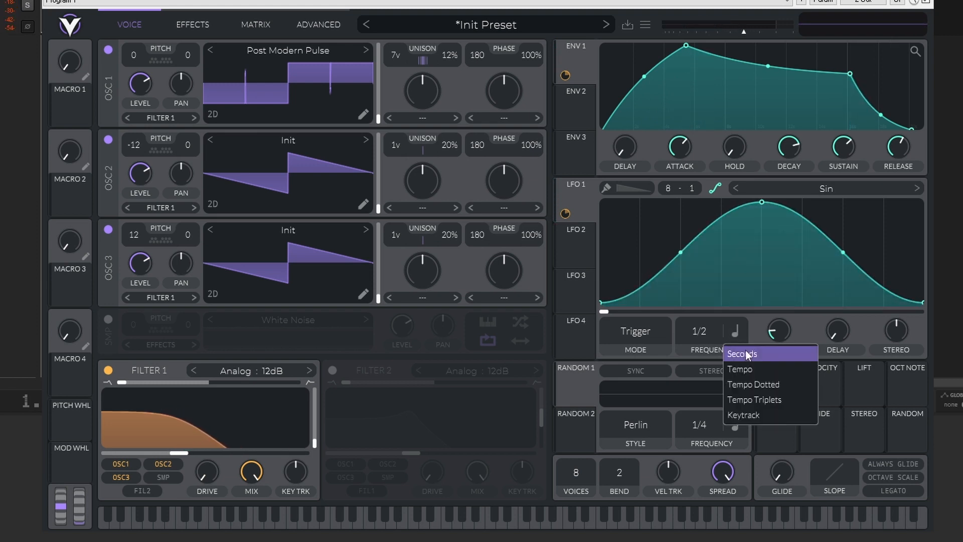
left_click(732, 345)
left_click_drag(689, 332, 695, 365)
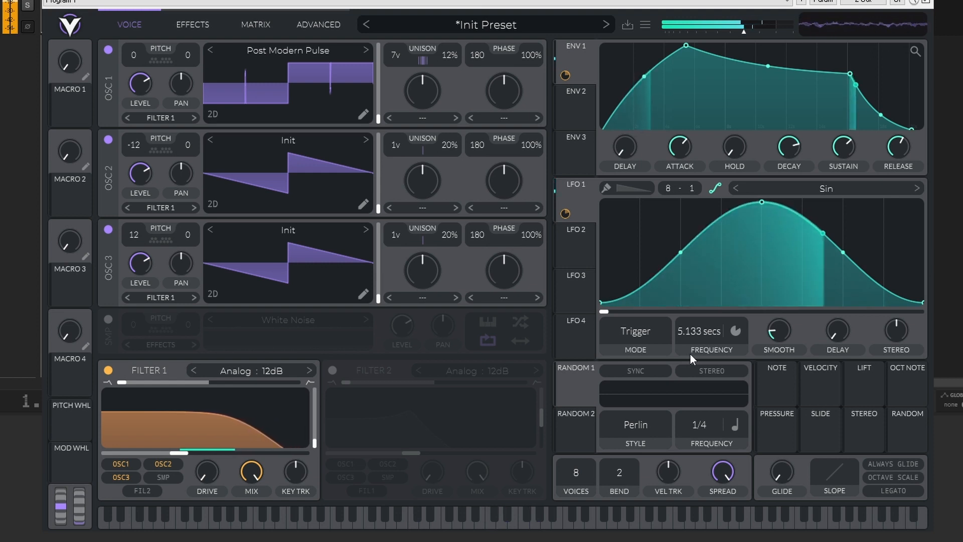
Step: Assign LFO 2 to oscillator 1's wavetable position and set its frequency in seconds to about 3.116 secs
left_click(591, 229)
left_click_drag(573, 239, 378, 109)
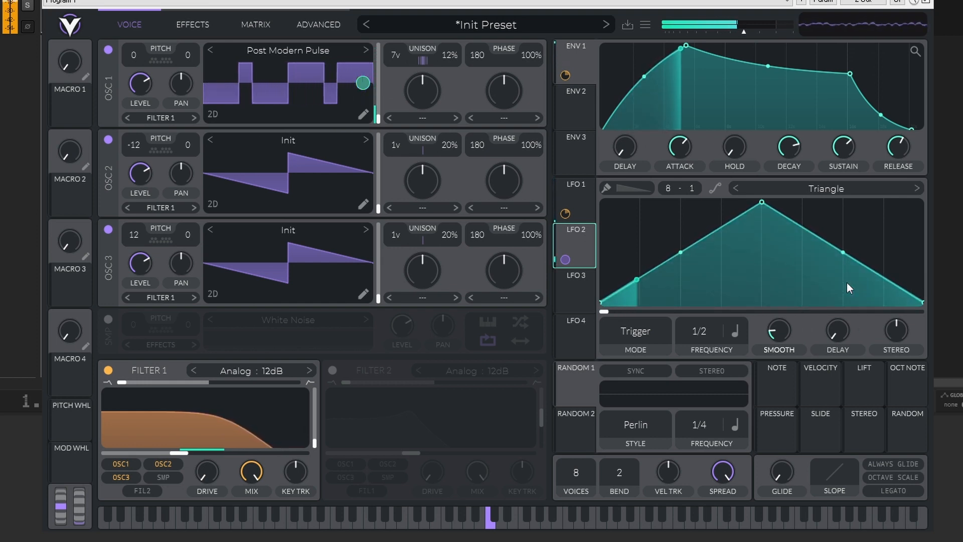
left_click(737, 330)
left_click(748, 354)
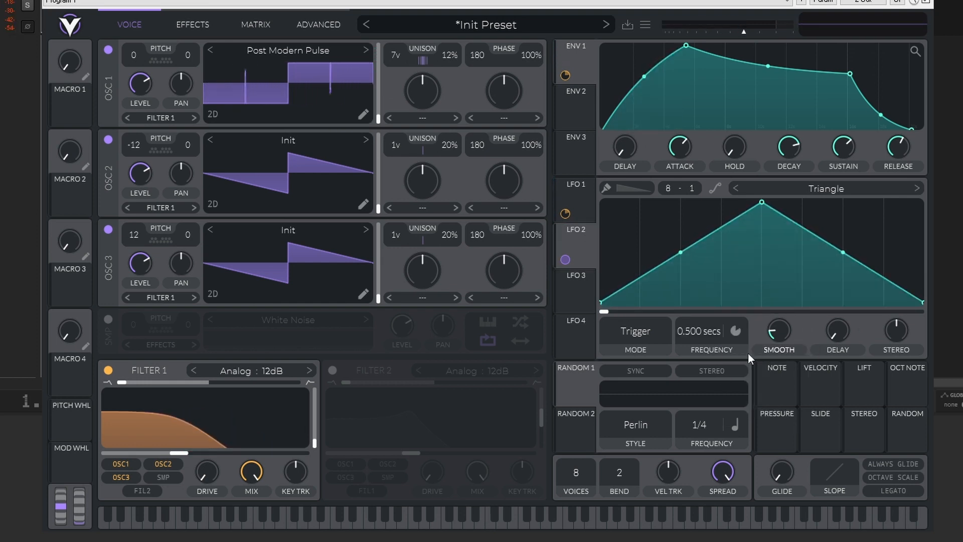
mouse_move(688, 332)
left_mouse_down()
mouse_move(690, 314)
mouse_move(683, 344)
left_mouse_up()
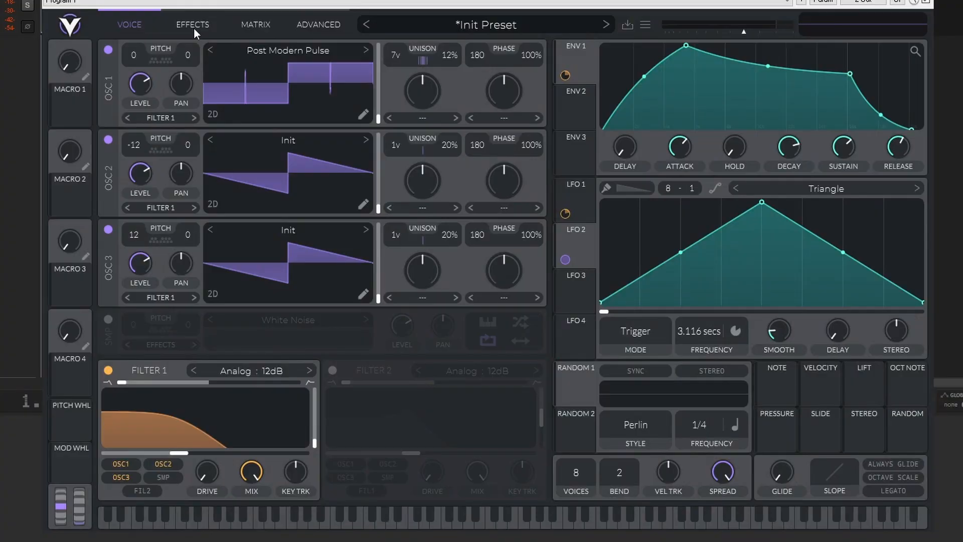
Step: Enable a Stereo delay timed in seconds at about 0.755 and 0.556 secs, and raise its feedback and mix
left_click(193, 25)
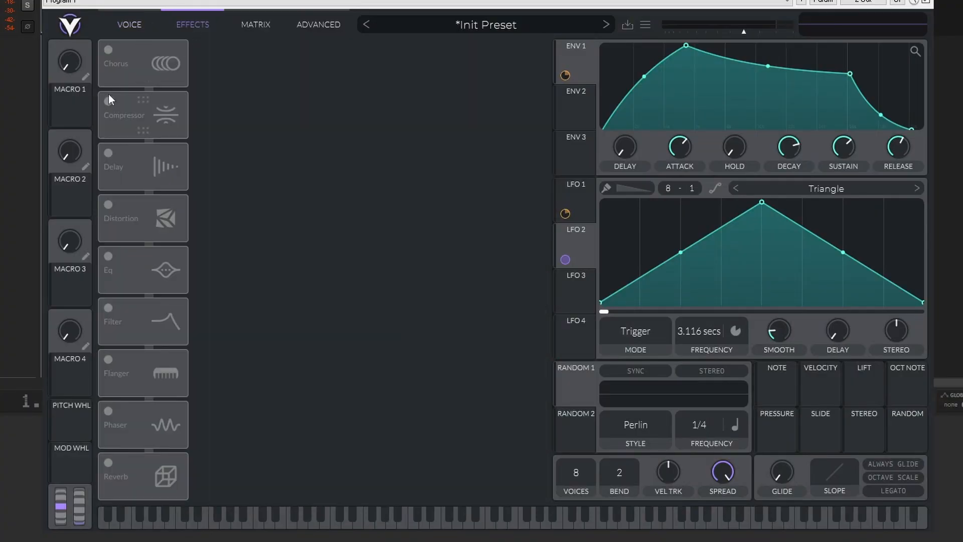
left_click(119, 157)
left_click(309, 56)
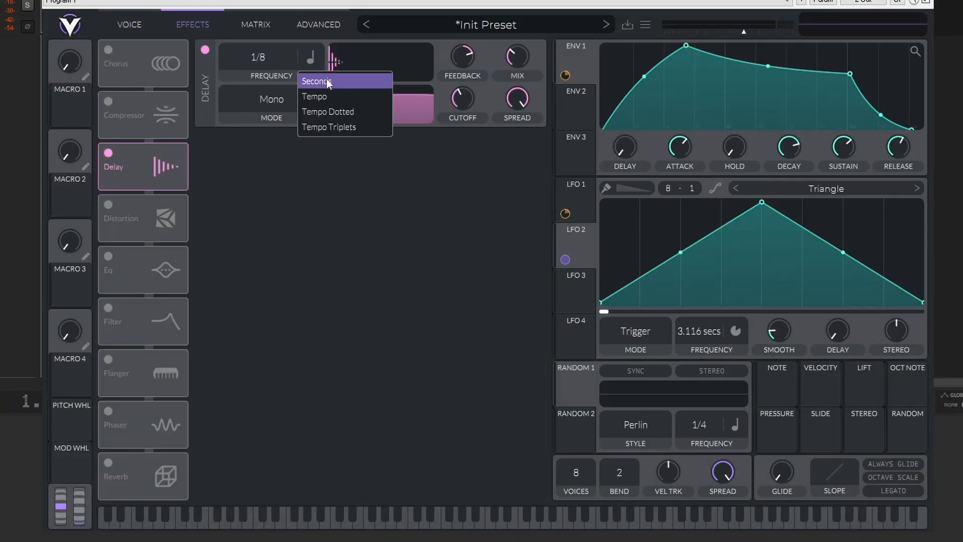
left_click(327, 79)
left_click(269, 103)
left_click(285, 149)
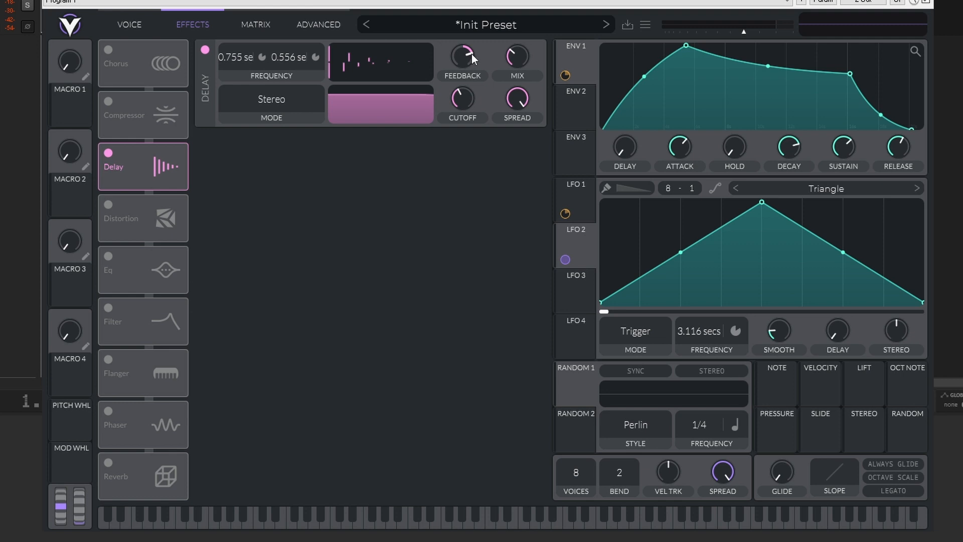
left_click_drag(465, 49, 508, 44)
Step: Enable the reverb, increase its size, and raise its mix to about 76%
left_click(108, 463)
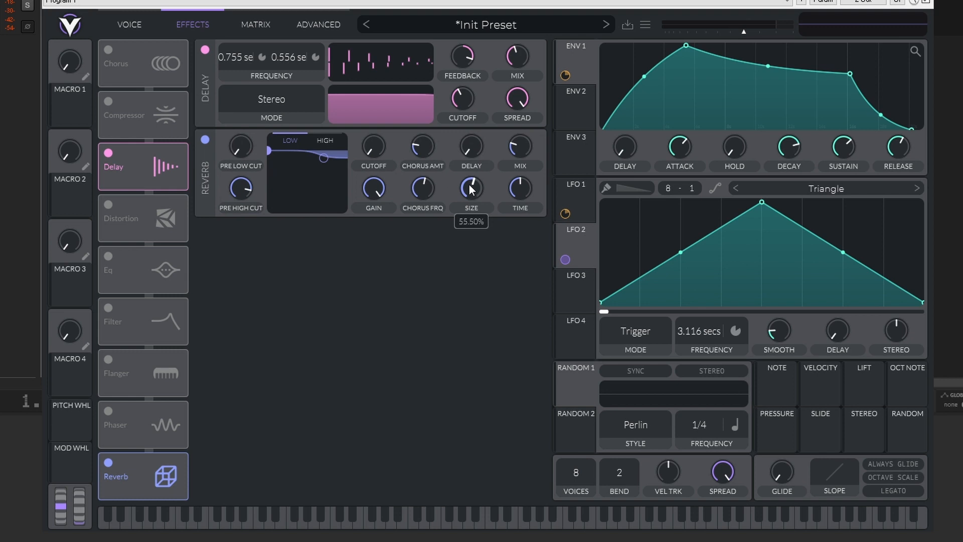
left_click_drag(519, 125, 520, 98)
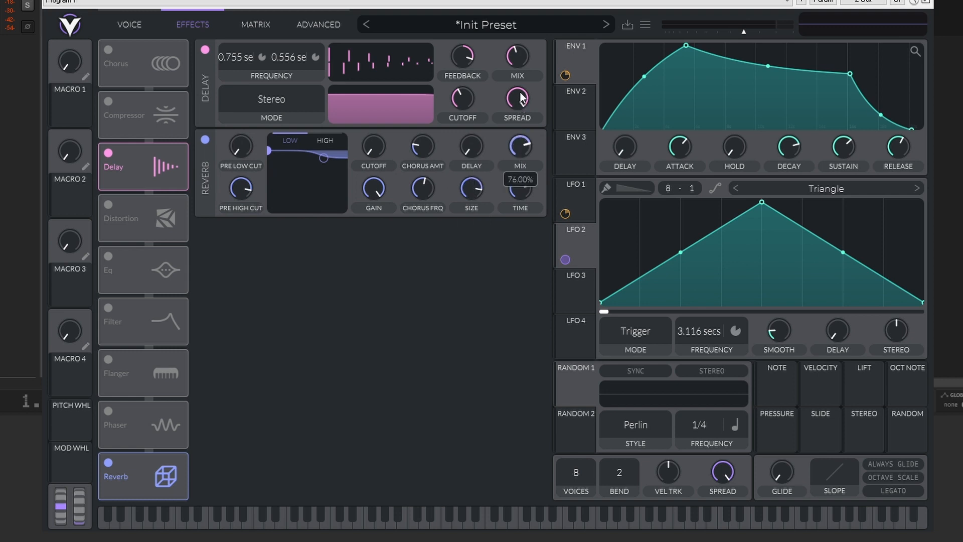